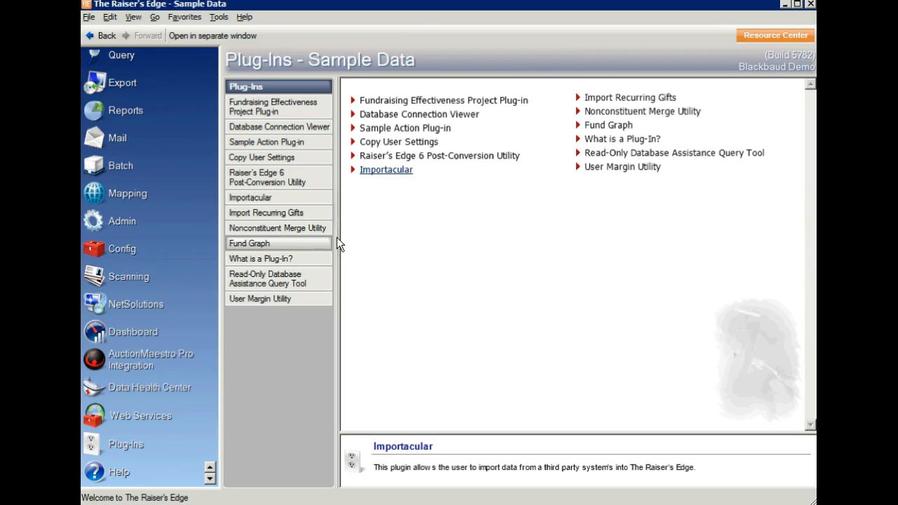
# Launch the Importacular plug-in and open the WeDidIt data source
pyautogui.click(386, 170)
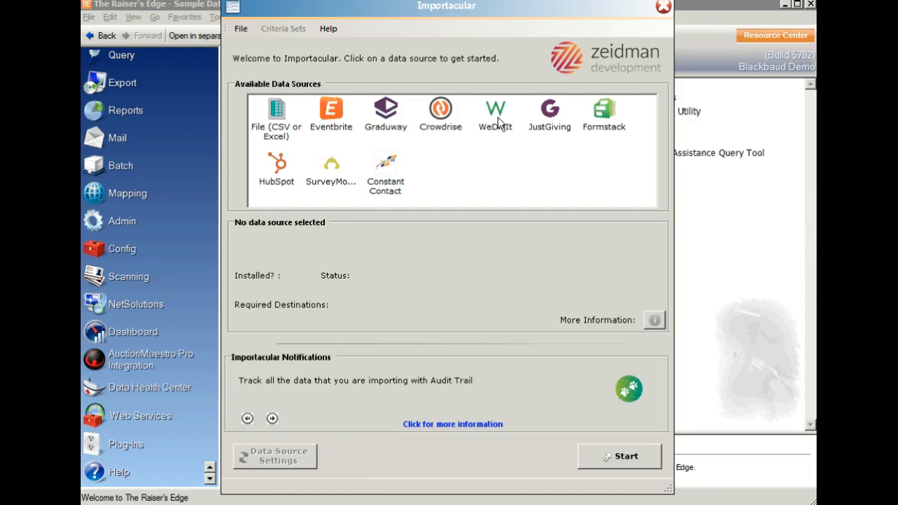
pyautogui.click(499, 121)
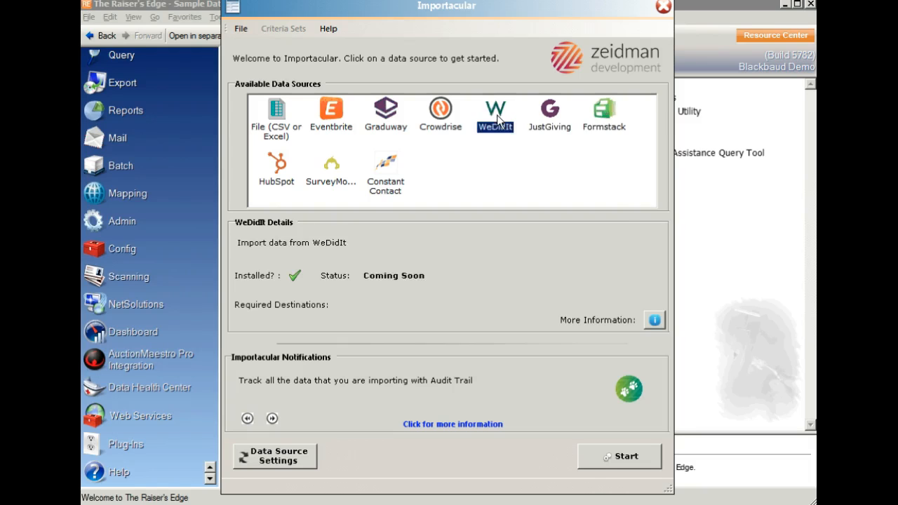
pyautogui.doubleClick(497, 120)
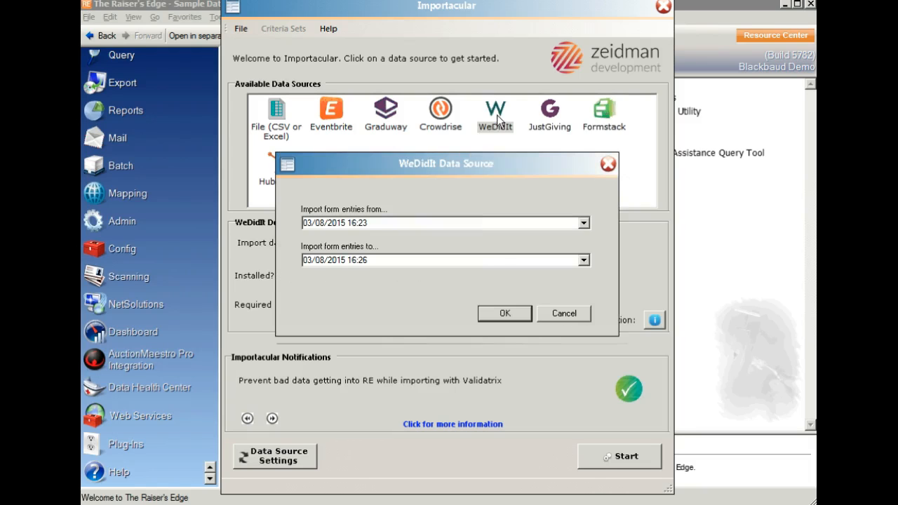
# Set the WeDidIt form entries' start date to 01/01/2015 and load the entries
pyautogui.click(586, 230)
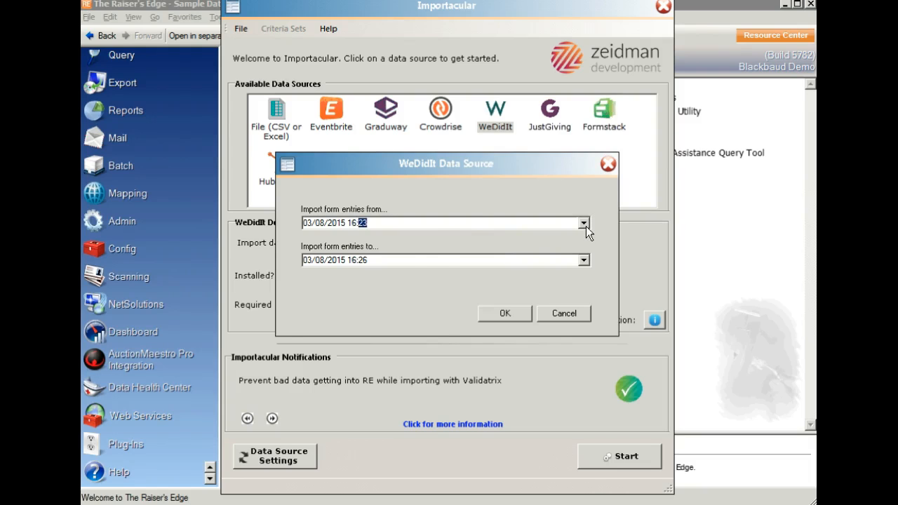
pyautogui.click(585, 224)
pyautogui.click(313, 242)
pyautogui.click(314, 242)
pyautogui.click(314, 242)
pyautogui.click(313, 242)
pyautogui.click(314, 242)
pyautogui.click(314, 242)
pyautogui.click(313, 243)
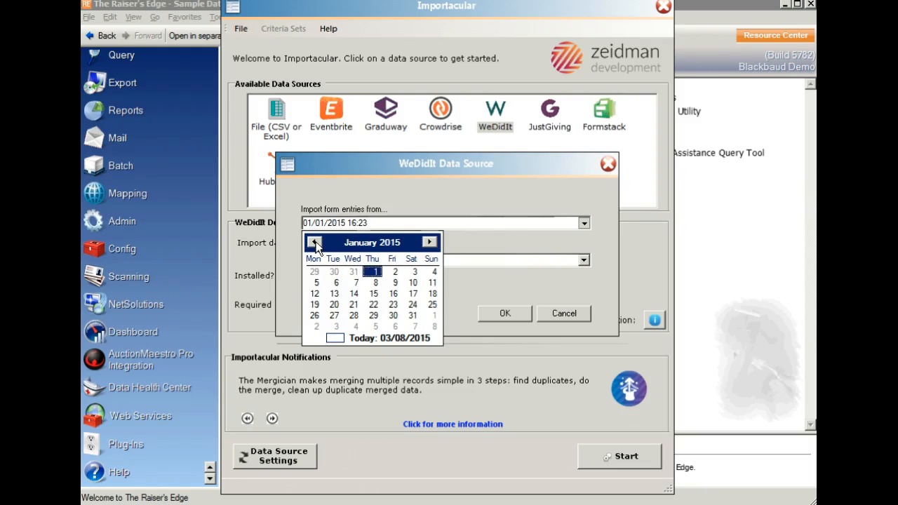
pyautogui.click(494, 311)
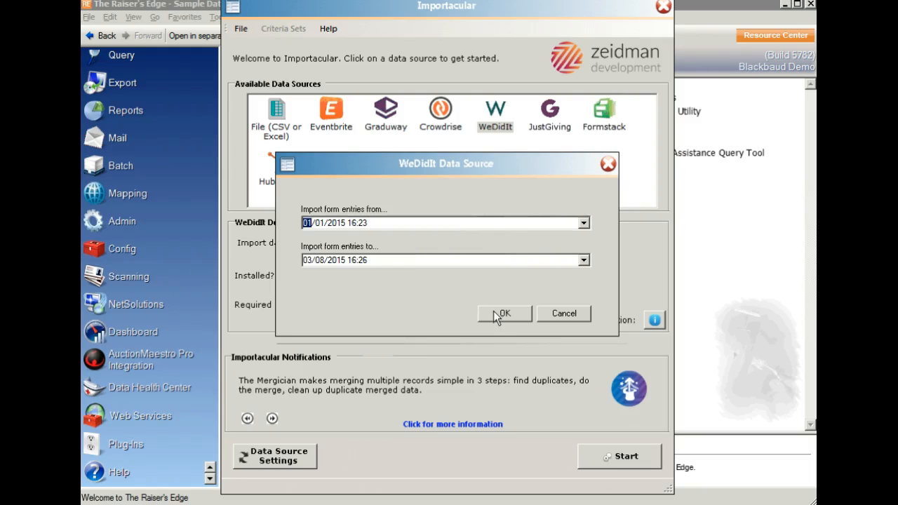
pyautogui.click(493, 311)
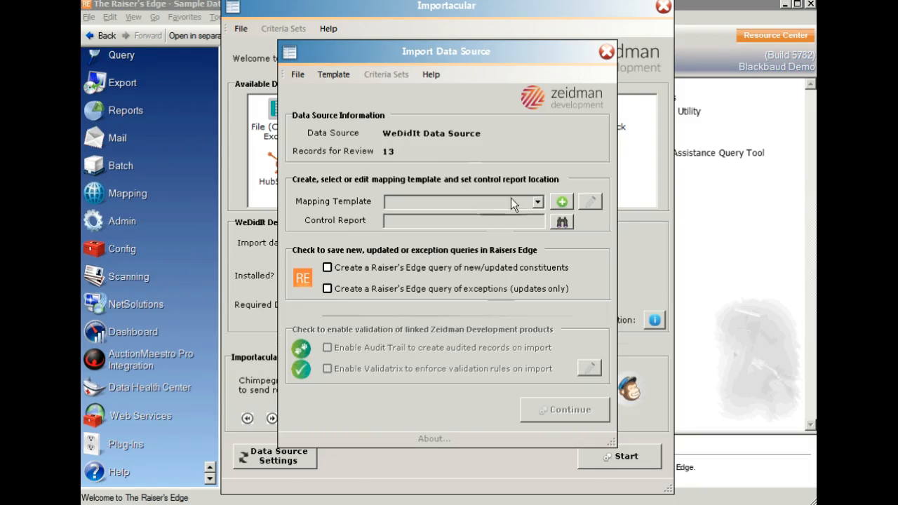
# Select the WeDidIt mapping template for the import and open it for editing
pyautogui.click(536, 202)
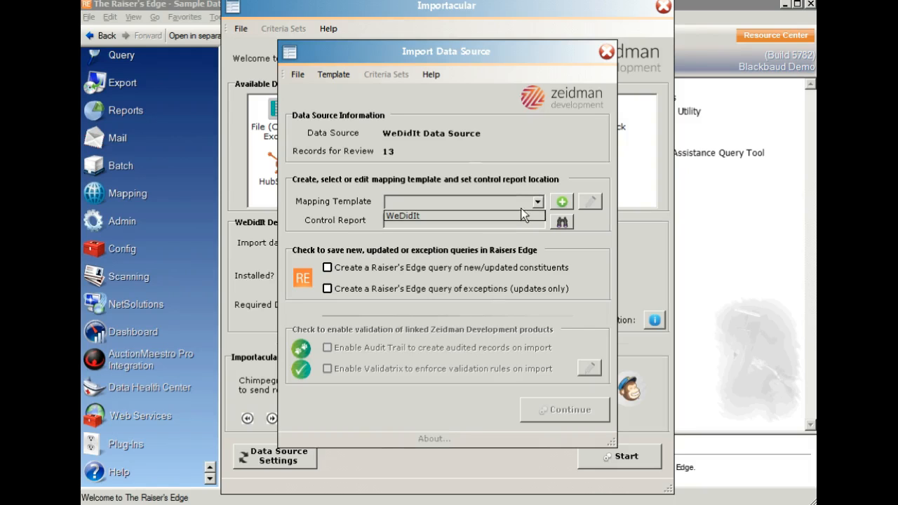
pyautogui.click(517, 214)
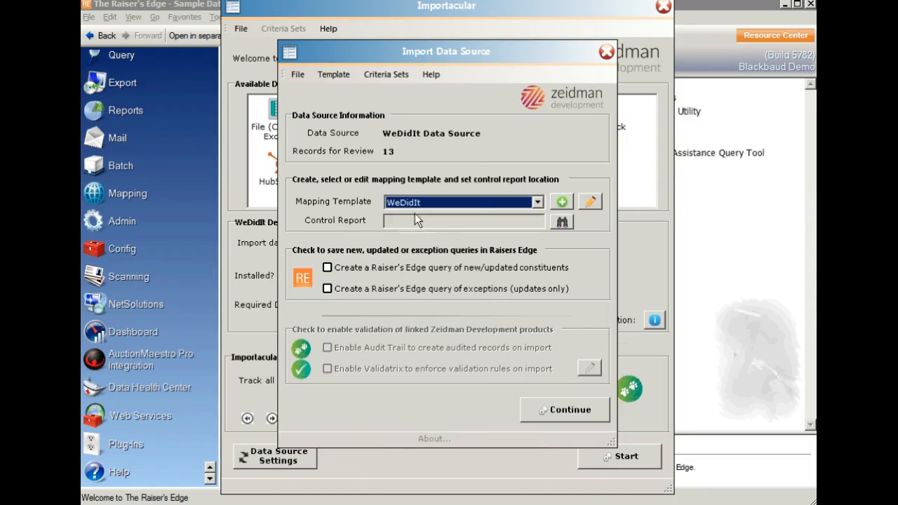
pyautogui.click(591, 202)
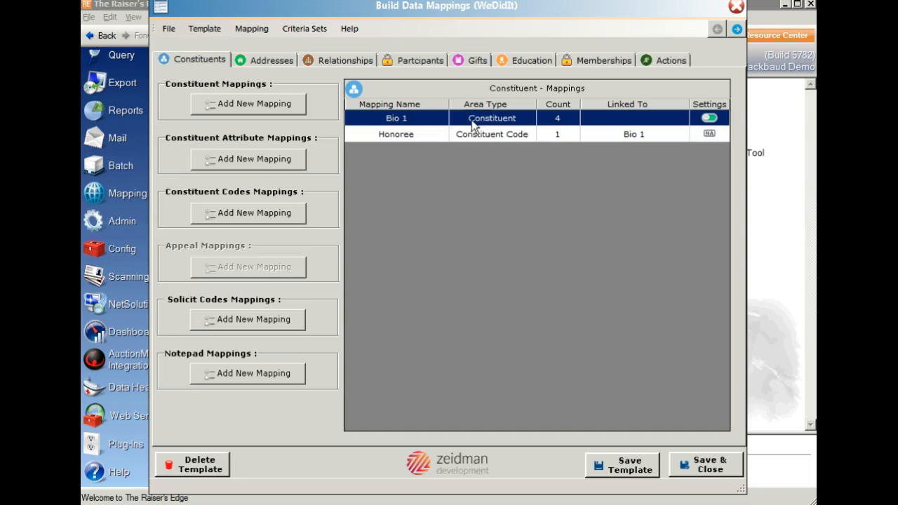
# Open the Bio 1 constituent mapping and look through the source fields available for Auto display annotation
pyautogui.doubleClick(436, 123)
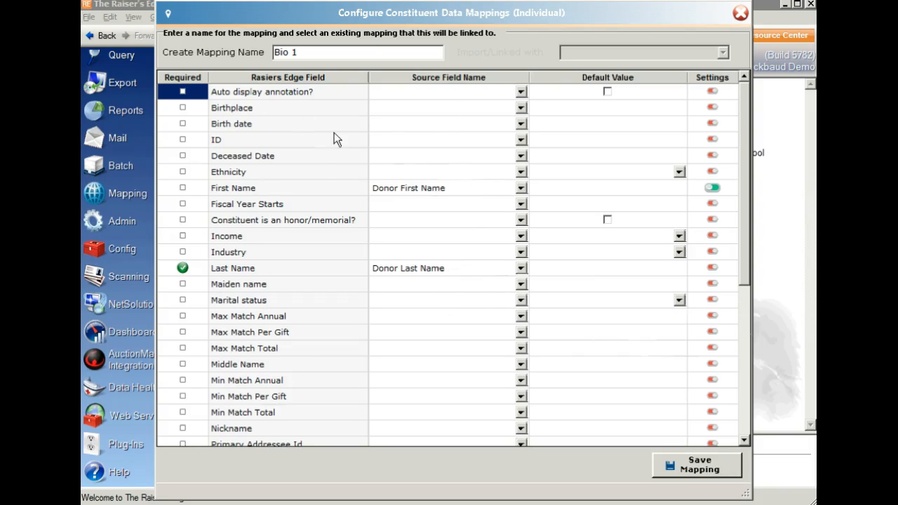
pyautogui.click(521, 93)
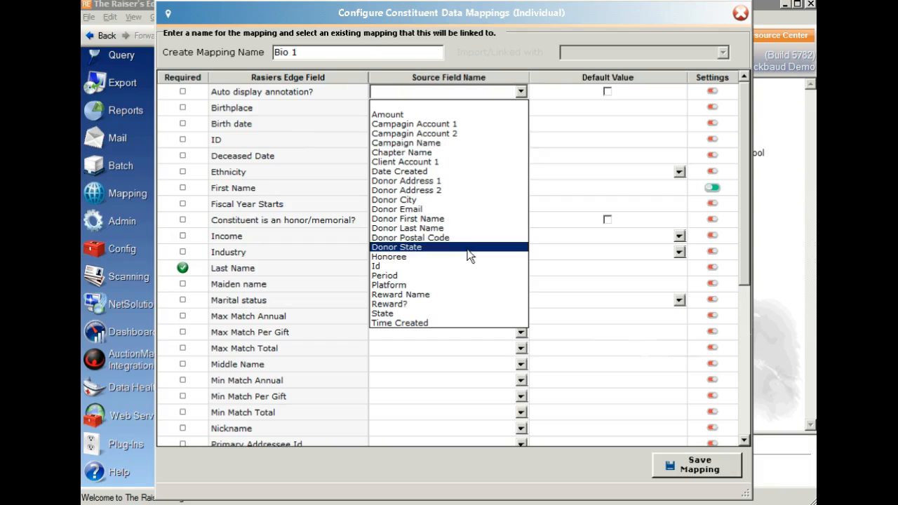
pyautogui.click(435, 353)
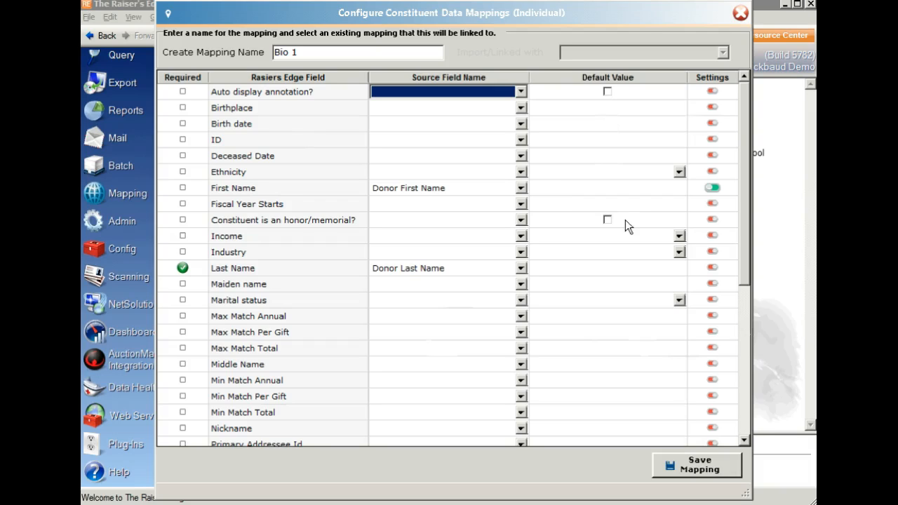
# Inspect the First Name field's text casing settings and save the Bio 1 mapping
pyautogui.click(714, 187)
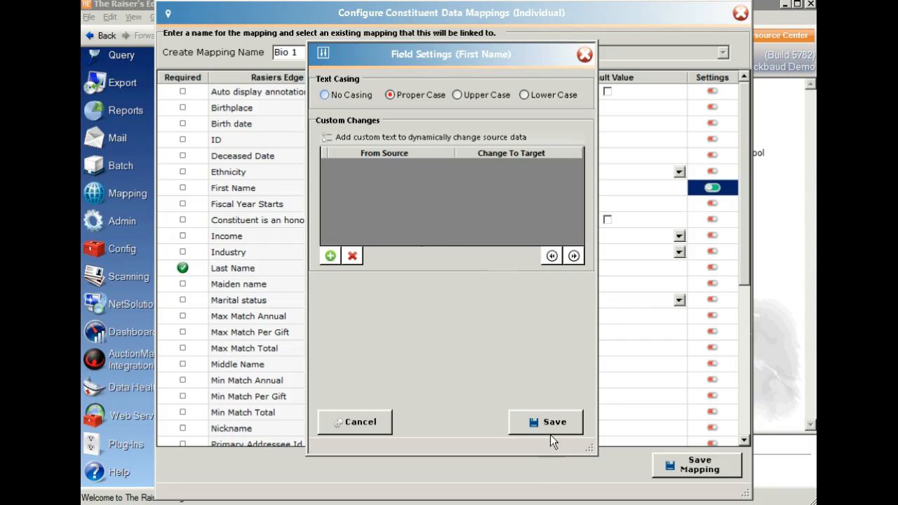
pyautogui.click(549, 414)
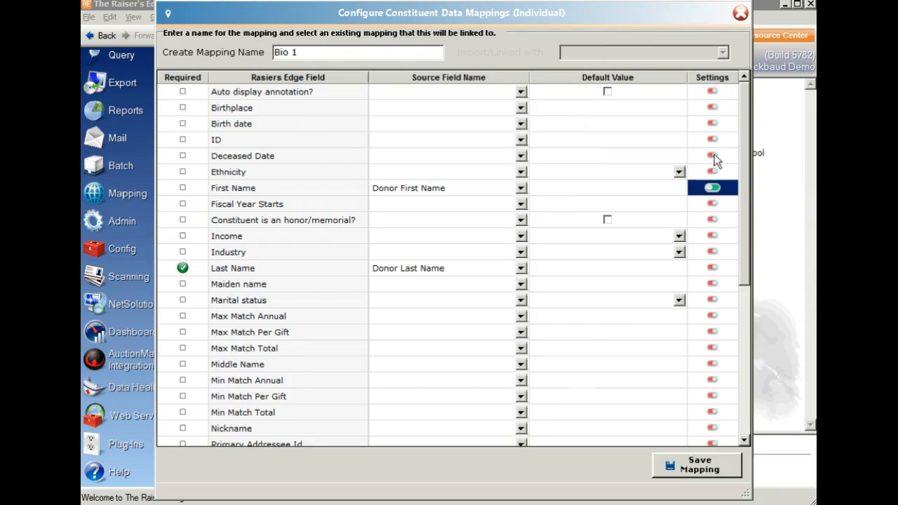
pyautogui.click(700, 464)
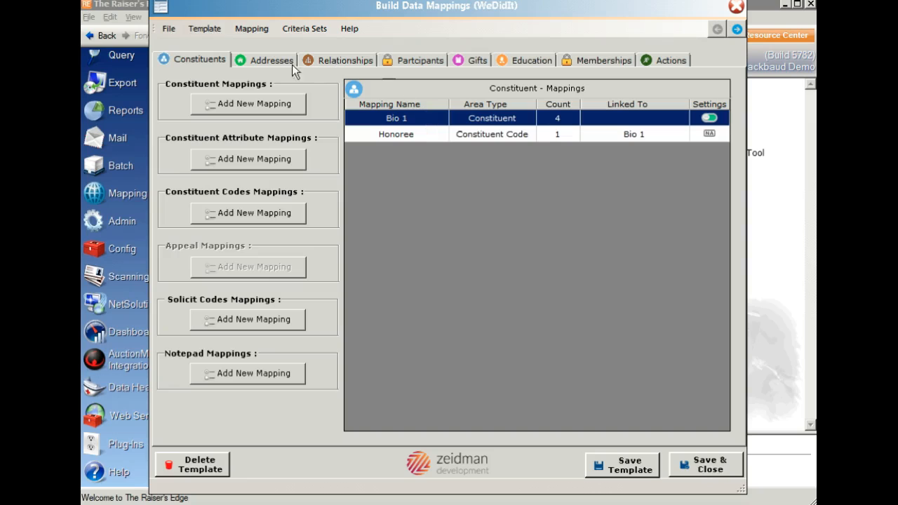
# Review the template's address and gift mappings, then save and close the template
pyautogui.click(258, 62)
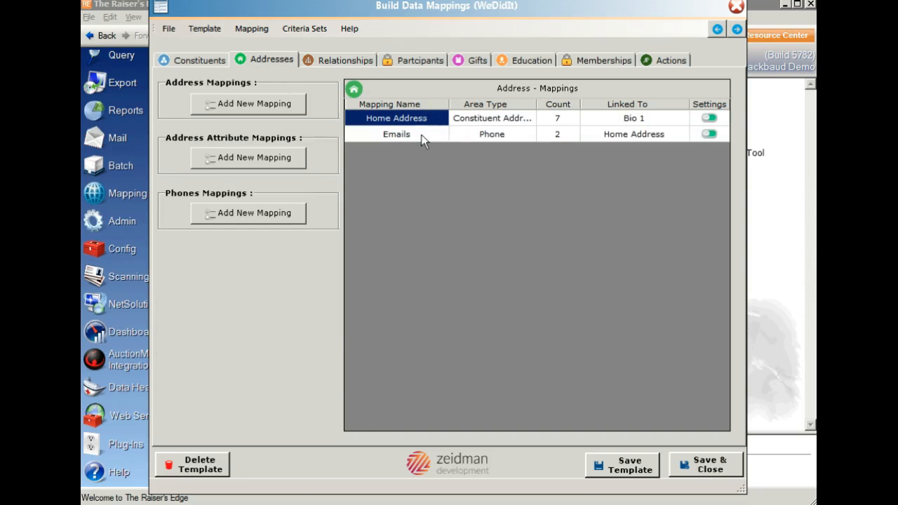
pyautogui.click(460, 61)
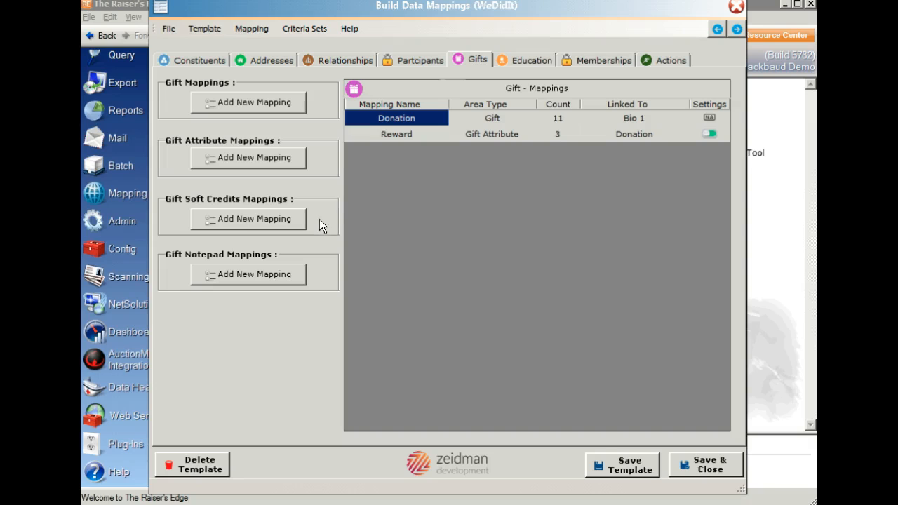
pyautogui.click(709, 466)
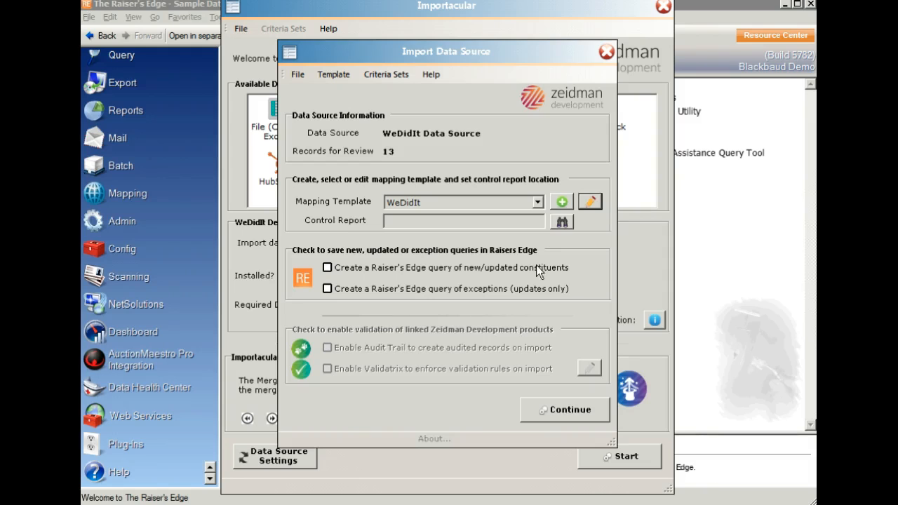
# Save the control report over Control report.xlsx on the Desktop, enable the query of new/updated constituents, and continue to the data review
pyautogui.click(562, 221)
pyautogui.doubleClick(324, 170)
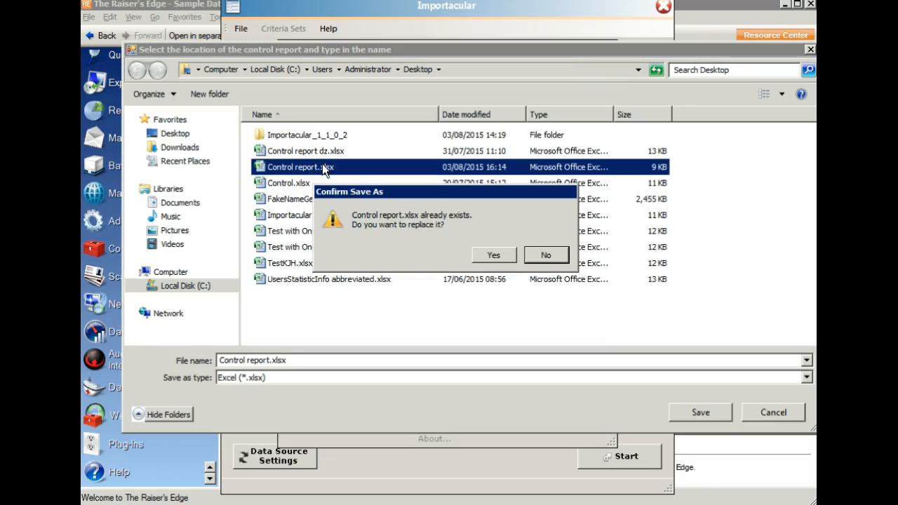
pyautogui.click(496, 251)
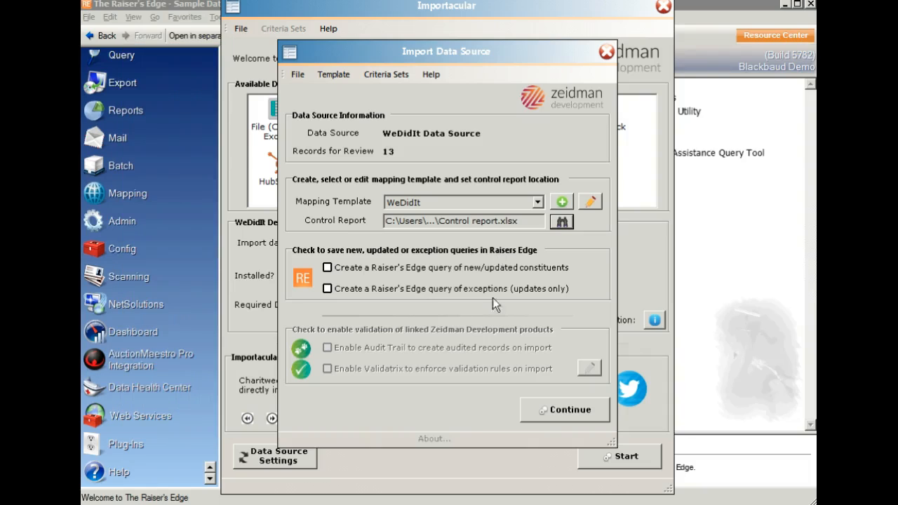
pyautogui.click(327, 268)
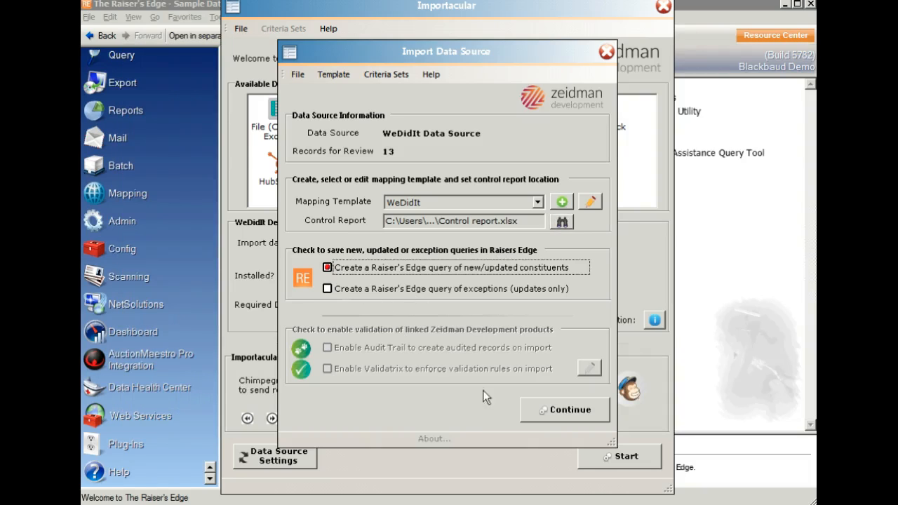
pyautogui.click(570, 411)
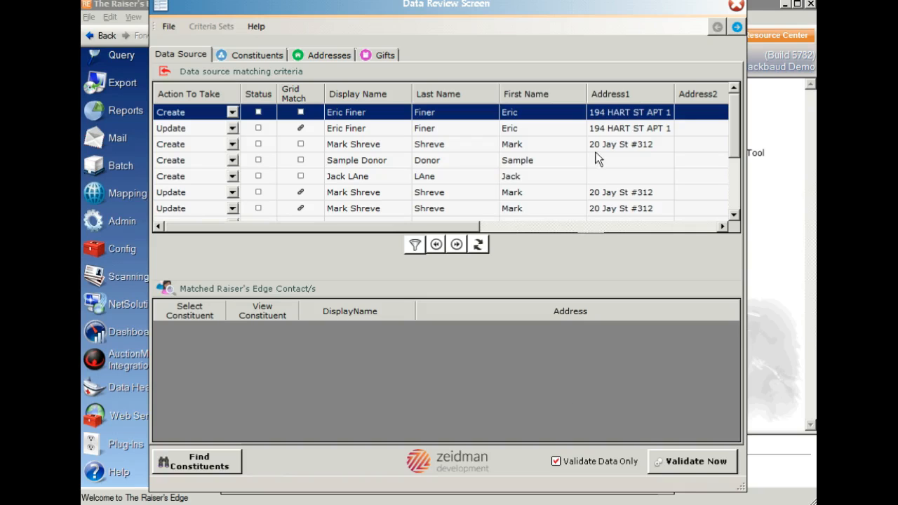
# Correct the capitalisation of the last name in the fifth record of the constituent data
pyautogui.moveTo(529, 11); pyautogui.dragTo(529, 21)
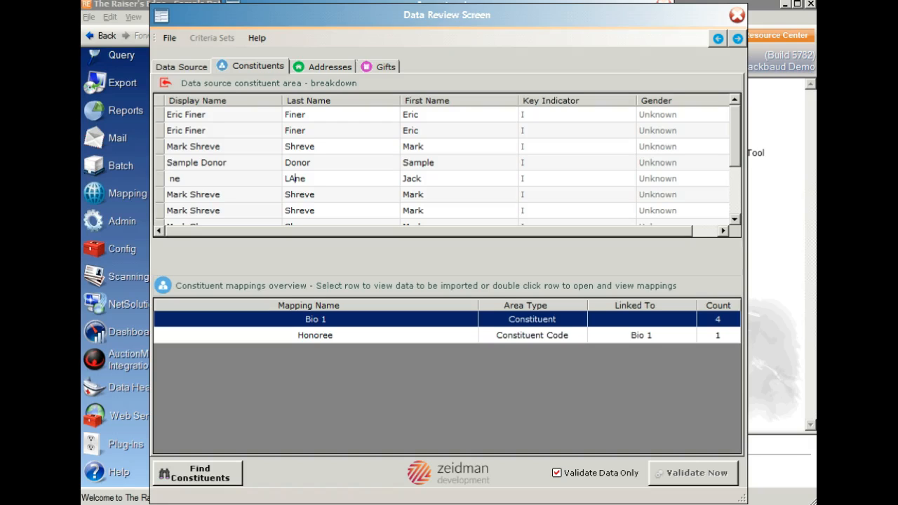
pyautogui.press('BackSpace')
pyautogui.write('a')
pyautogui.click(324, 165)
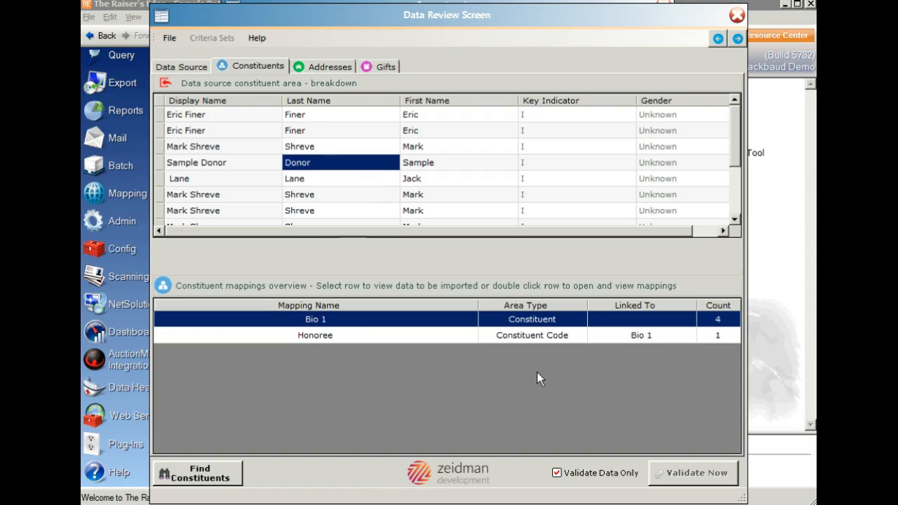
# Fix the misspelled e-mail address of the fifth record in the Emails address mapping data
pyautogui.click(307, 69)
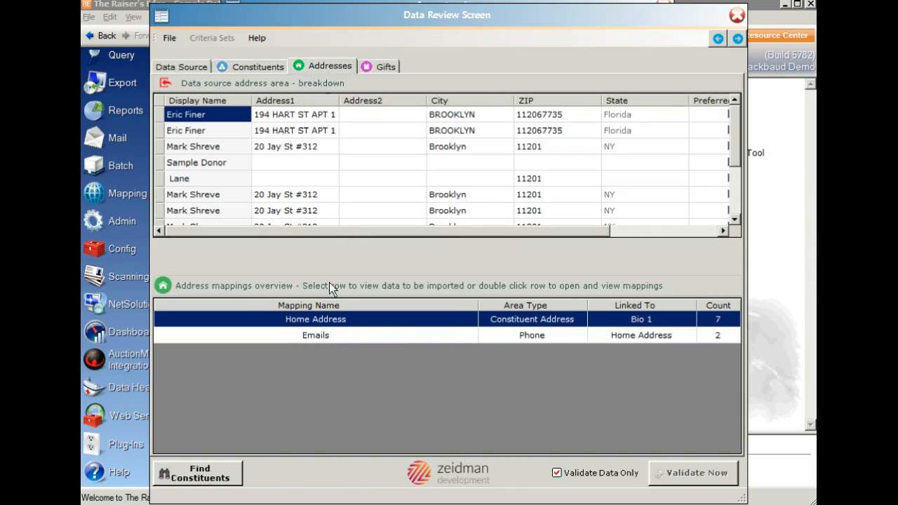
pyautogui.click(341, 336)
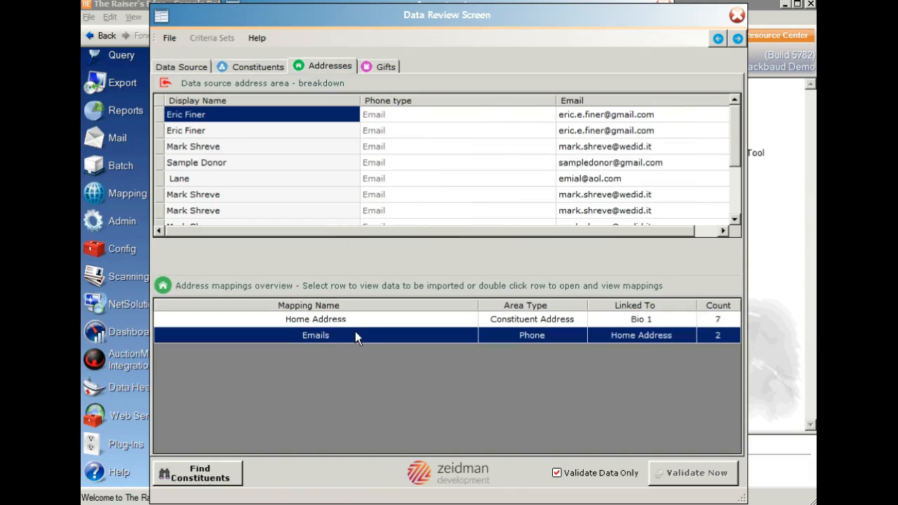
pyautogui.click(575, 181)
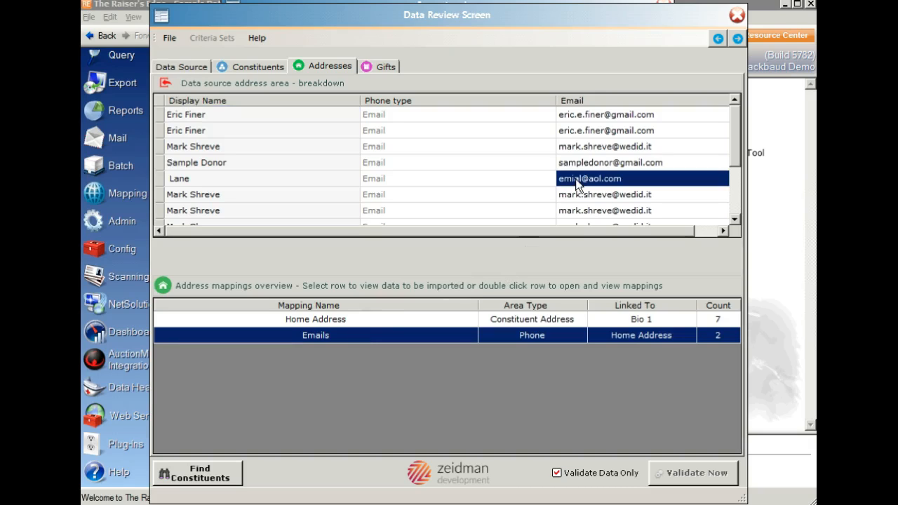
pyautogui.click(577, 181)
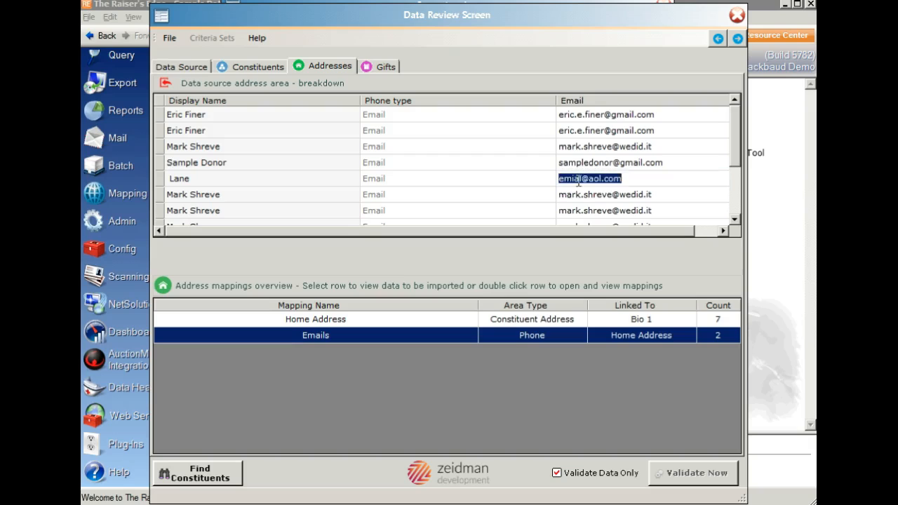
pyautogui.click(578, 181)
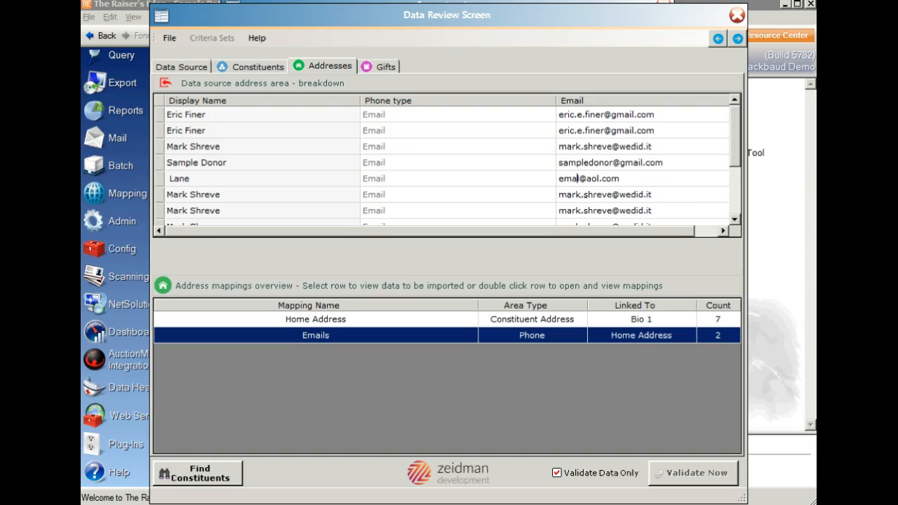
pyautogui.click(646, 210)
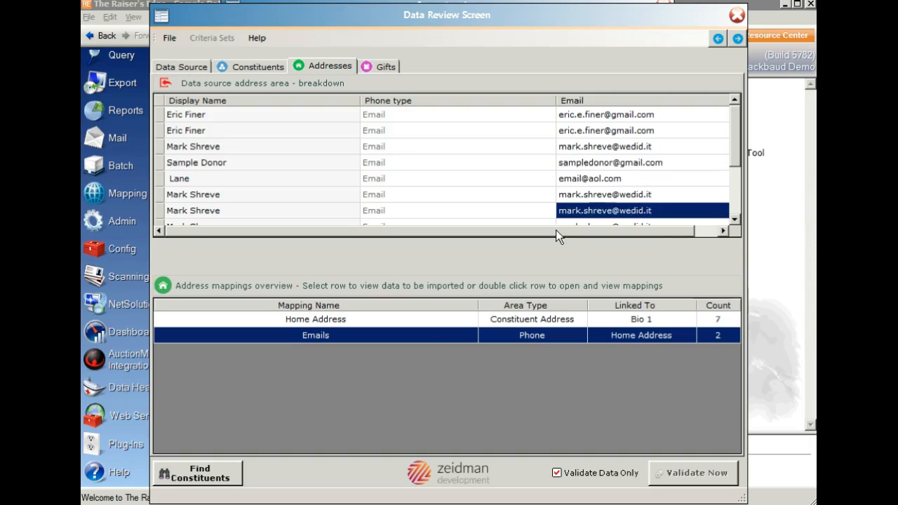
# Review the gift data for the Donation mapping and return to the data source records
pyautogui.click(383, 67)
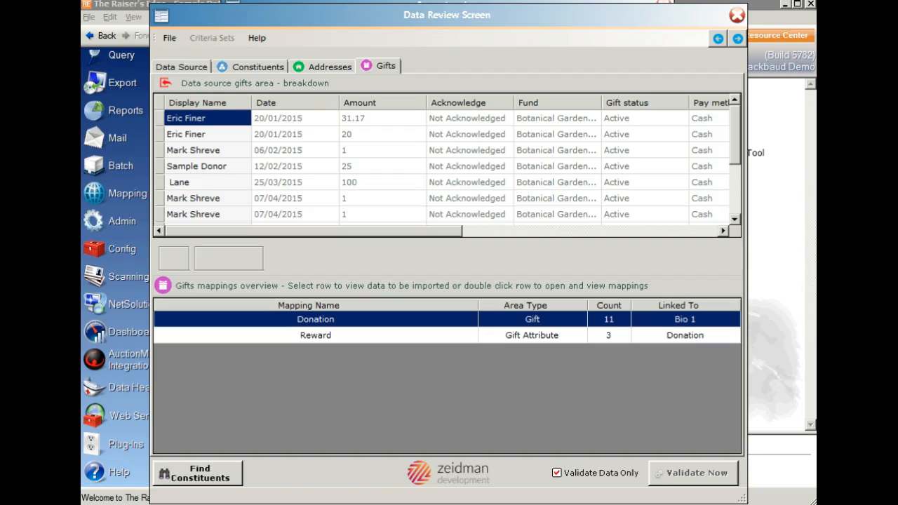
pyautogui.click(194, 71)
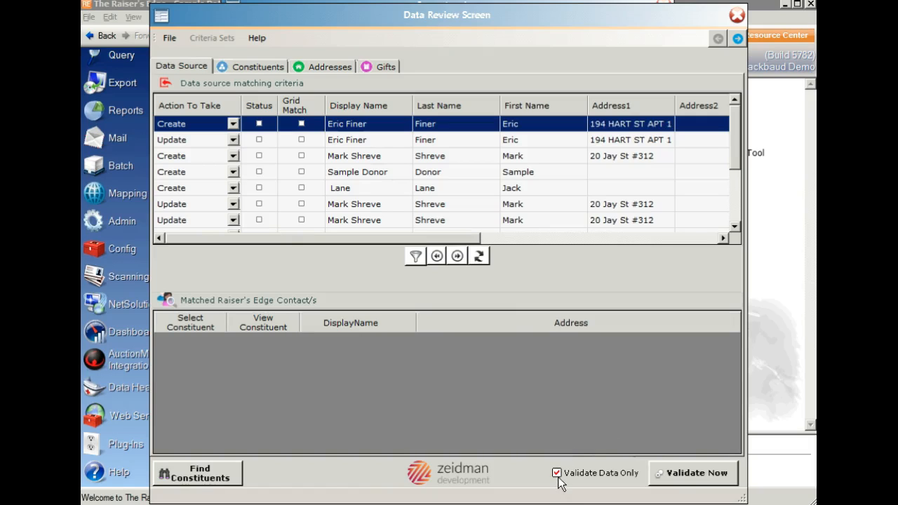
# Run a validation-only pass on the records, turn off Validate Data Only, and close the import summary
pyautogui.click(674, 473)
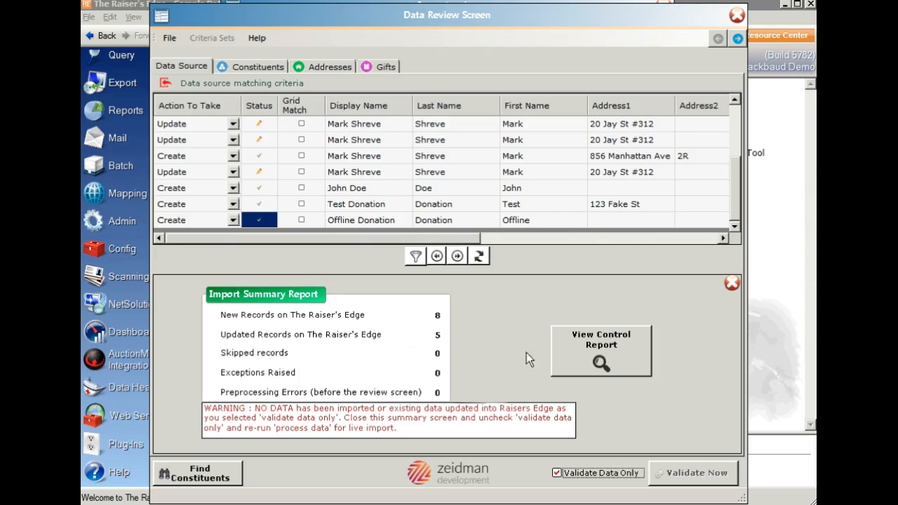
pyautogui.click(555, 471)
pyautogui.click(732, 283)
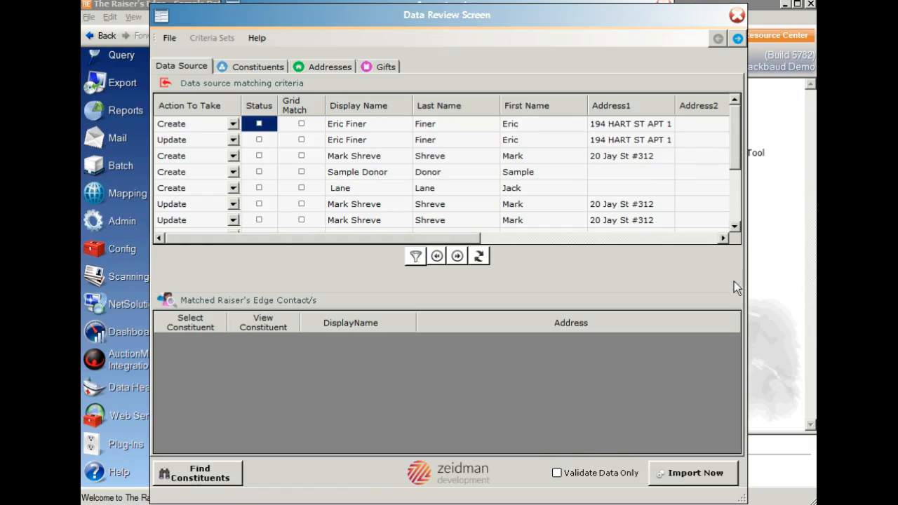
# Run the live import, saving the imported constituents as a static query named KJH WeDidIT with an empty description
pyautogui.click(672, 484)
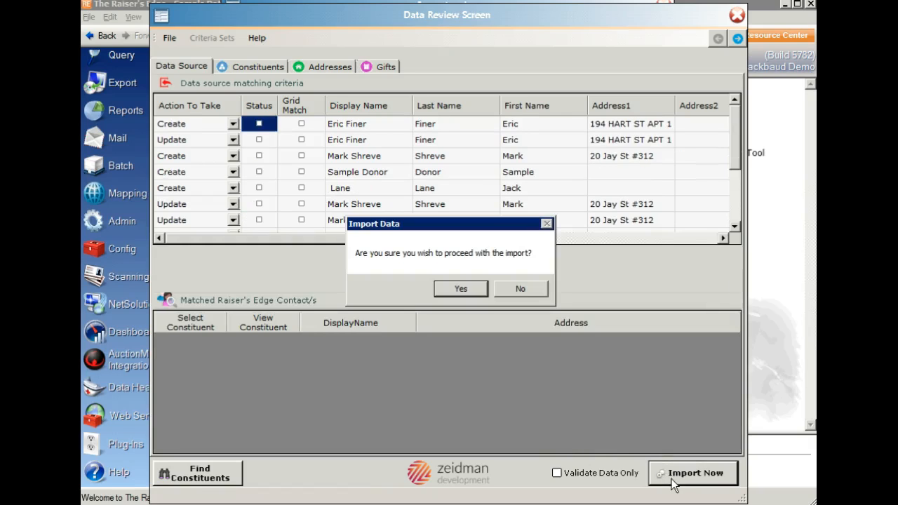
pyautogui.click(471, 292)
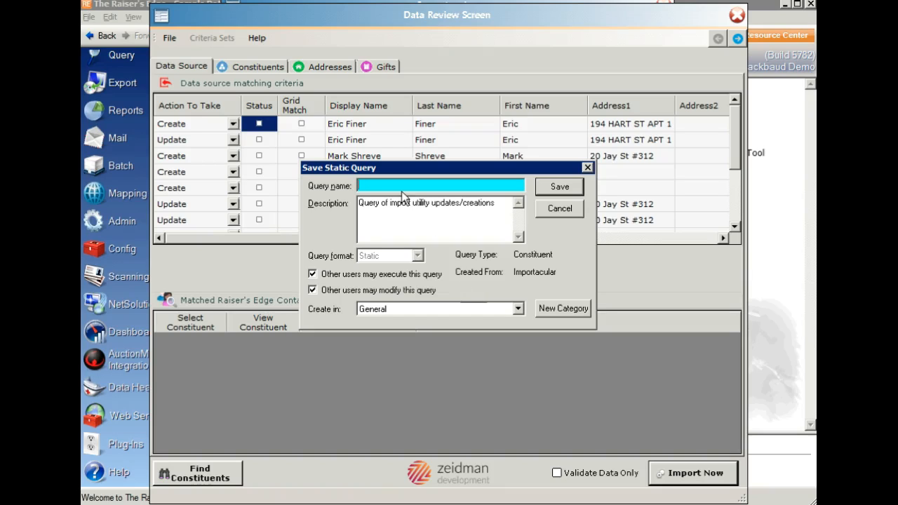
pyautogui.write('KJH WeDidIT')
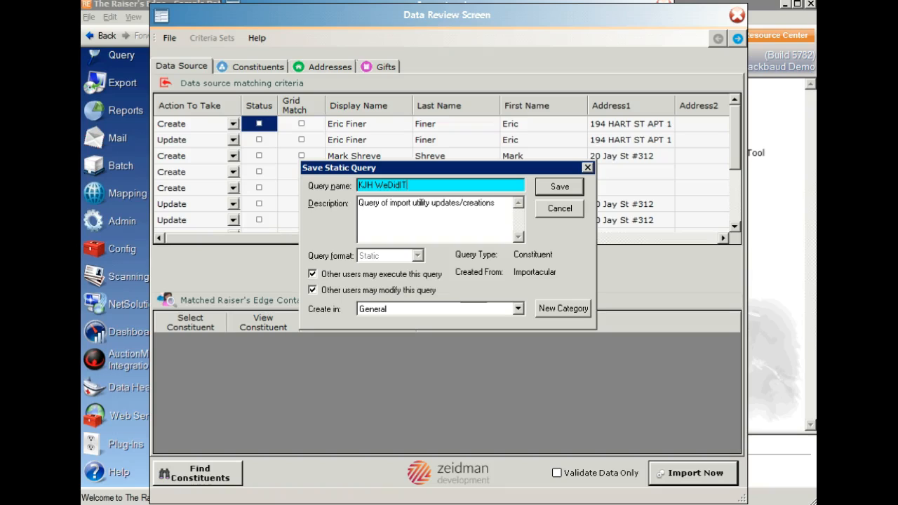
pyautogui.click(488, 202)
pyautogui.press('Delete')
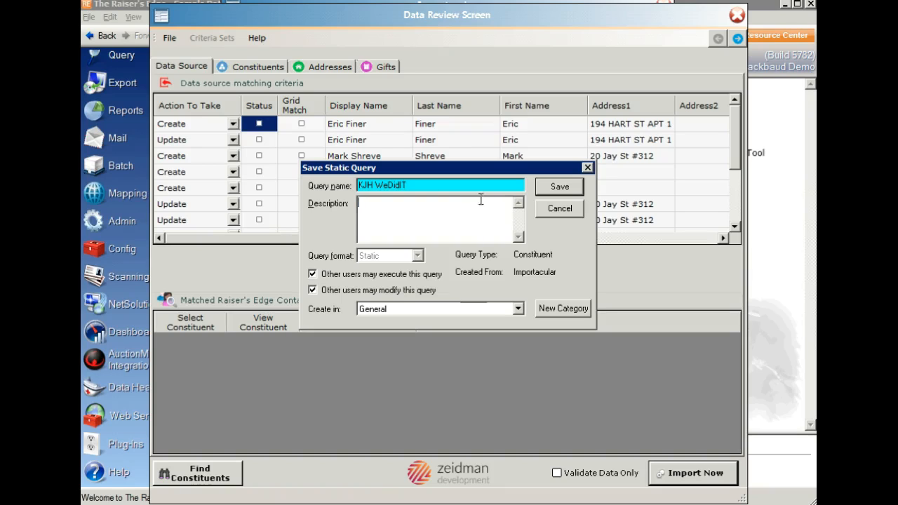
pyautogui.click(554, 187)
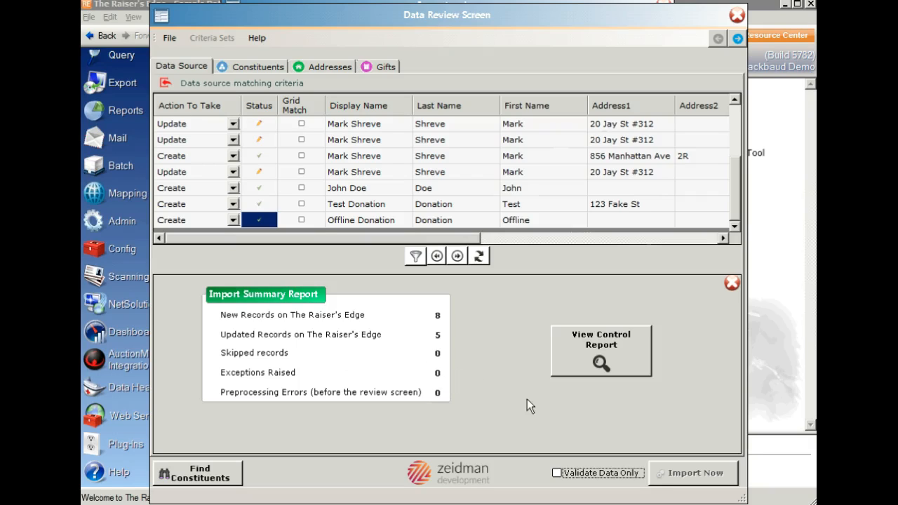
# Close the data review, the import data source settings and Importacular
pyautogui.click(736, 15)
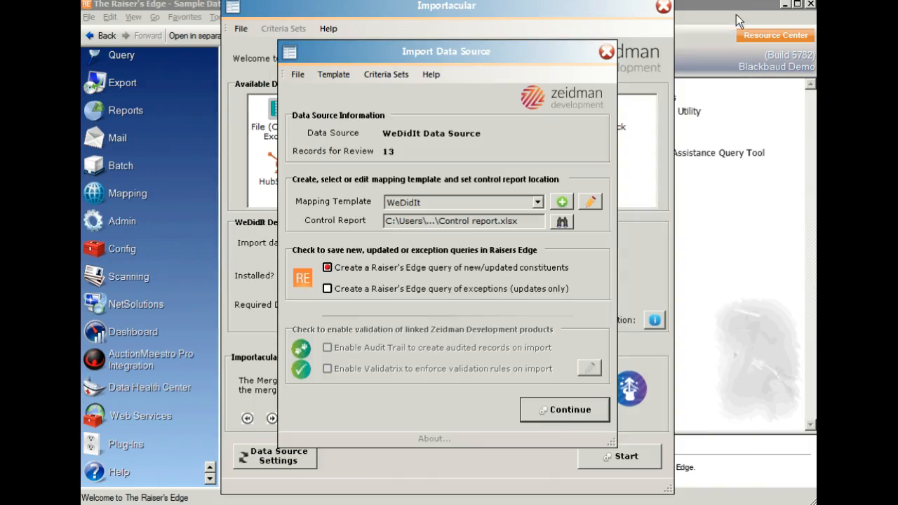
pyautogui.click(607, 51)
pyautogui.click(663, 7)
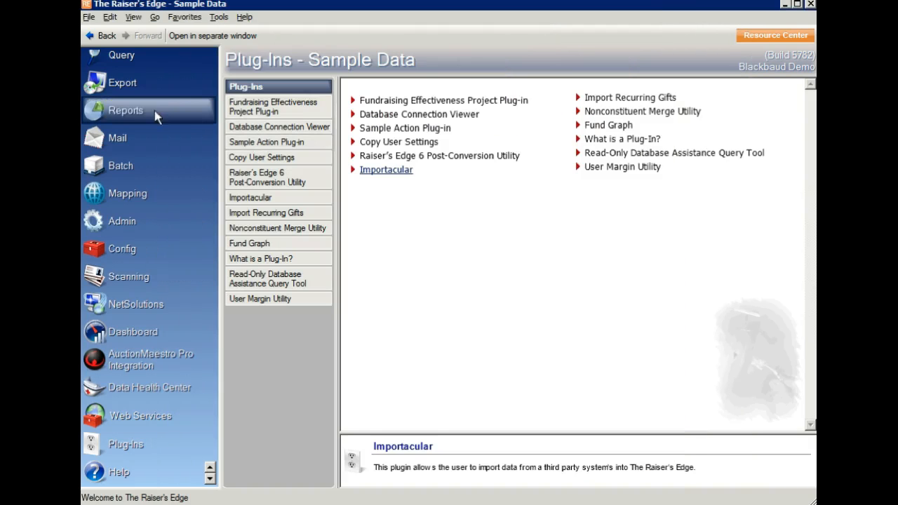
# Open the Records in KJH WeDidIt query and display its results
pyautogui.click(126, 55)
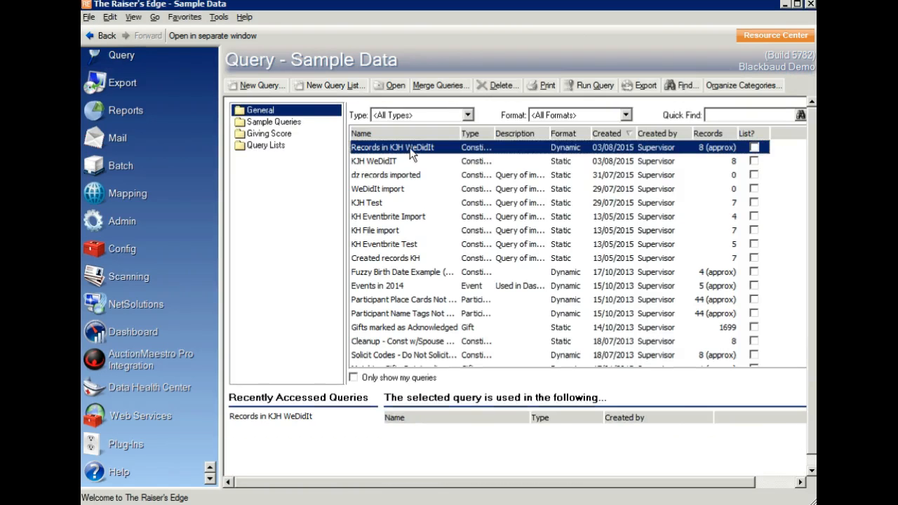
pyautogui.doubleClick(409, 148)
pyautogui.click(205, 37)
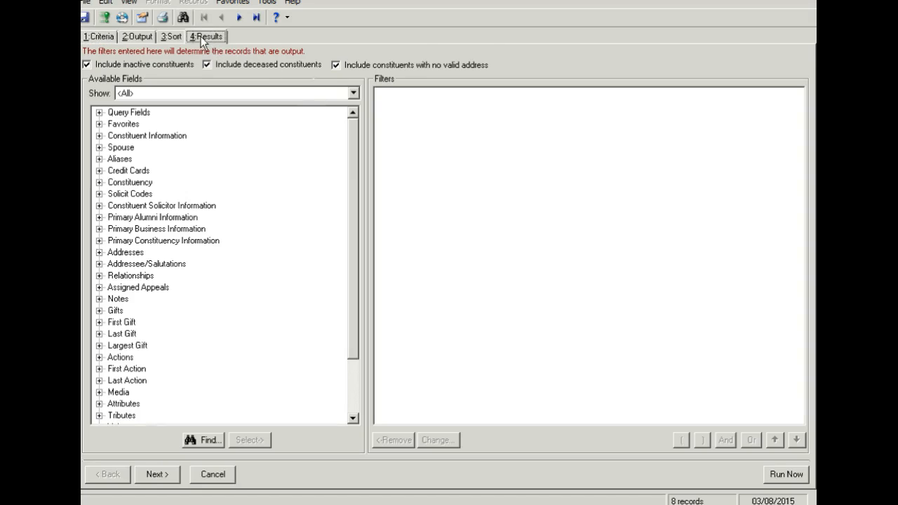
# Open the first constituent in the query results, check the biographical and address details, and close the record without saving
pyautogui.doubleClick(152, 68)
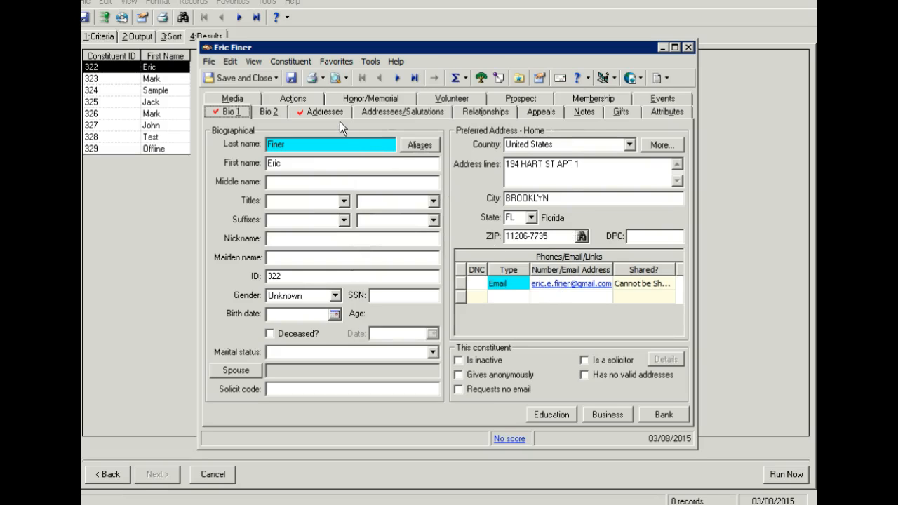
pyautogui.click(688, 47)
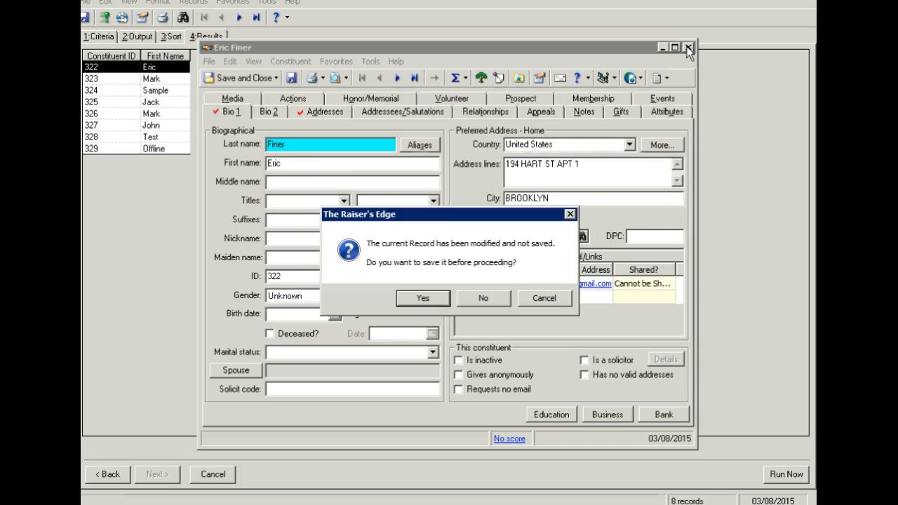
pyautogui.click(482, 299)
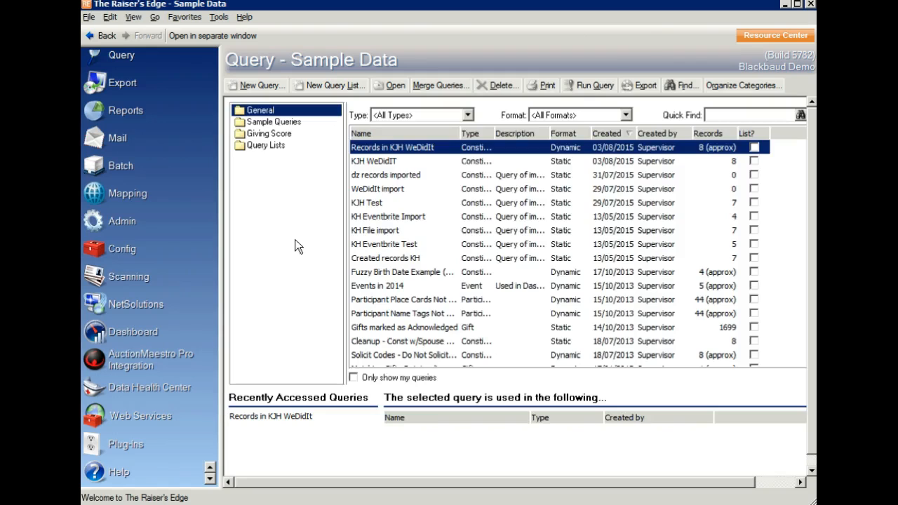
# Open gift batch 52, review the imported gifts, and close the batch without saving
pyautogui.click(124, 163)
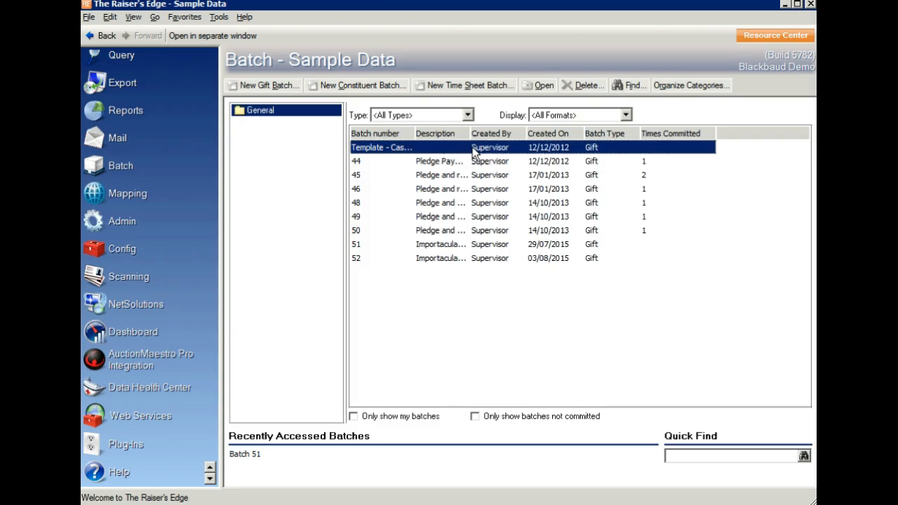
pyautogui.doubleClick(489, 258)
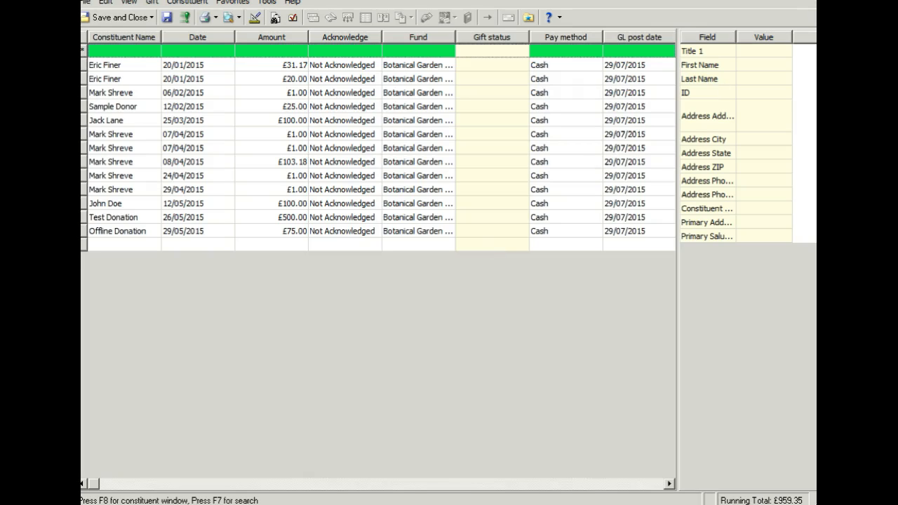
pyautogui.hotkey('alt', 'F4')
pyautogui.click(484, 298)
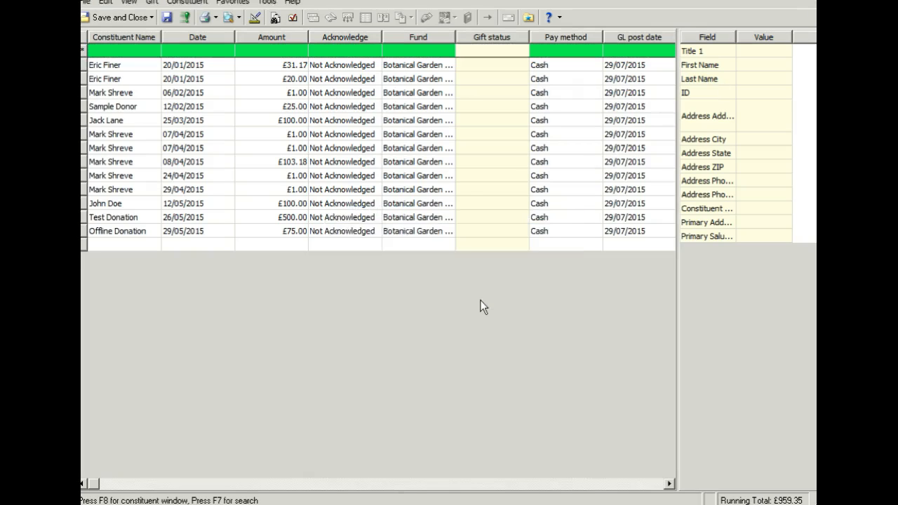